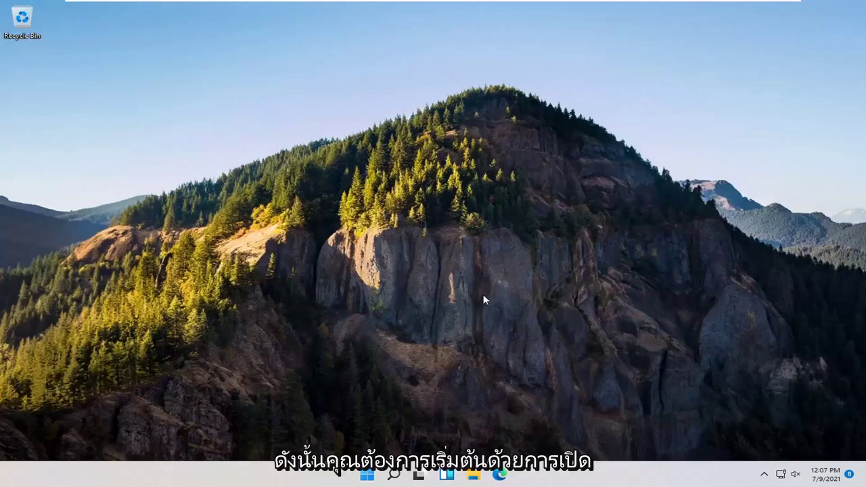
Search for 'windows features' and launch 'Turn Windows features on or off'.
{"action": "left_click", "coordinate": [394, 476]}
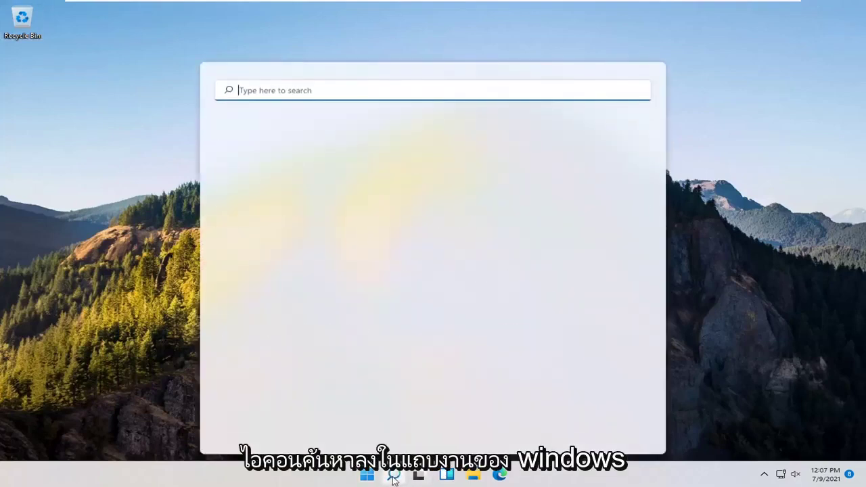
{"action": "type", "text": "w"}
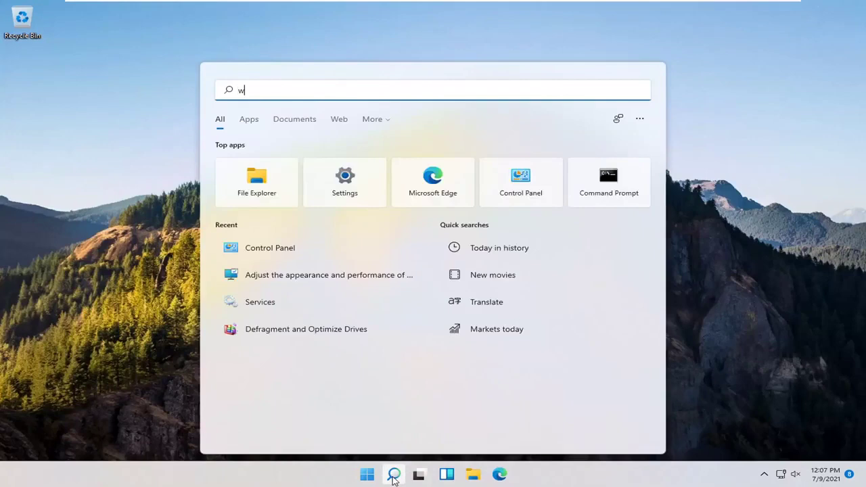
{"action": "type", "text": "indows features"}
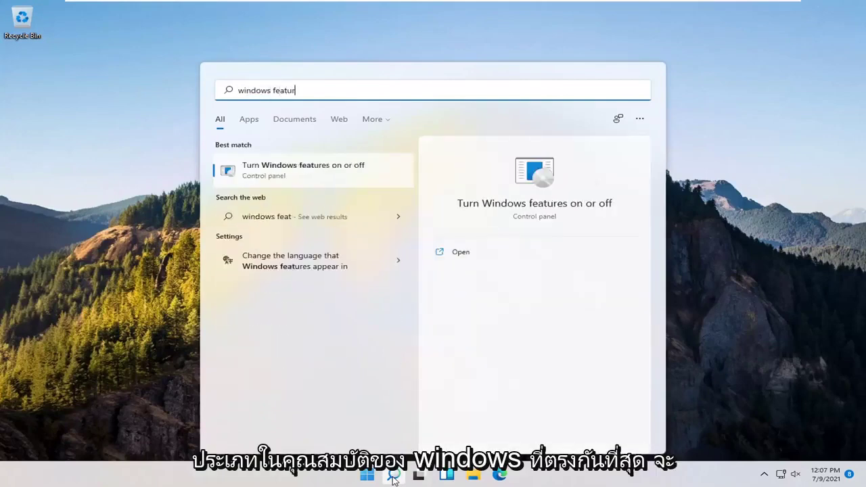
{"action": "left_click", "coordinate": [335, 170]}
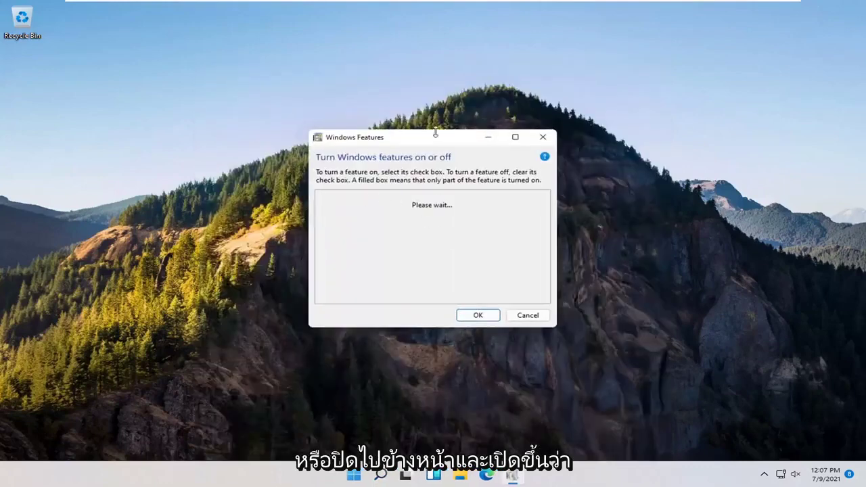
Tick SMB 1.0/CIFS Client under SMB 1.0/CIFS File Sharing Support and confirm with OK.
{"action": "left_click_drag", "start_coordinate": [437, 138], "coordinate": [443, 131]}
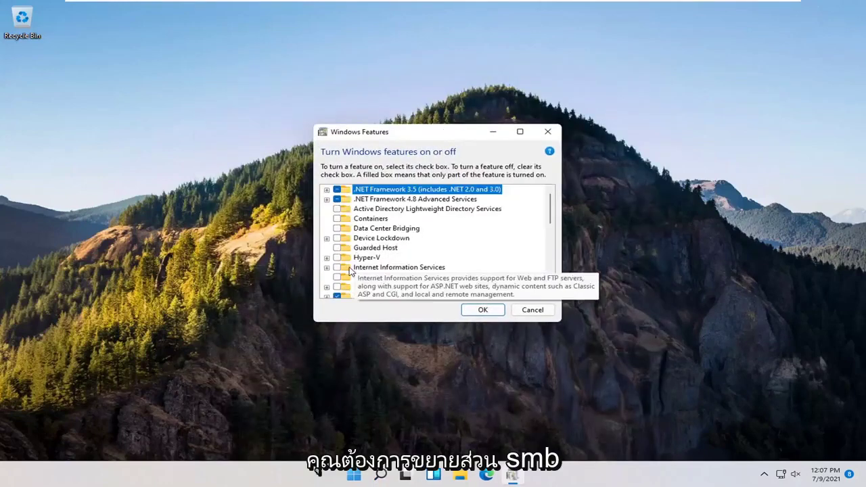
{"action": "scroll", "coordinate": [350, 271], "scroll_direction": "down", "scroll_amount": 6}
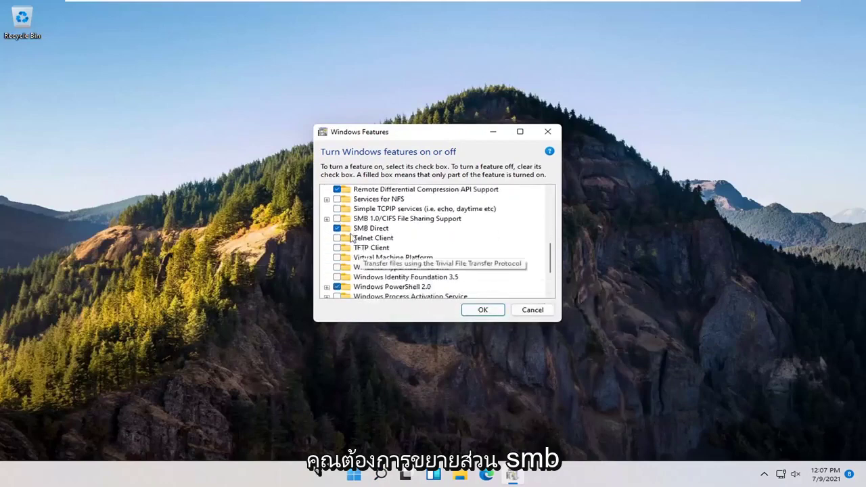
{"action": "left_click", "coordinate": [327, 219]}
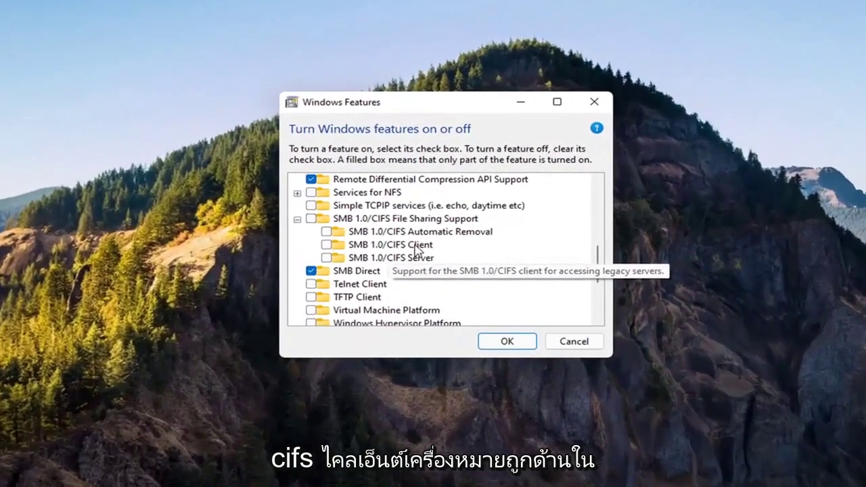
{"action": "left_click", "coordinate": [326, 246]}
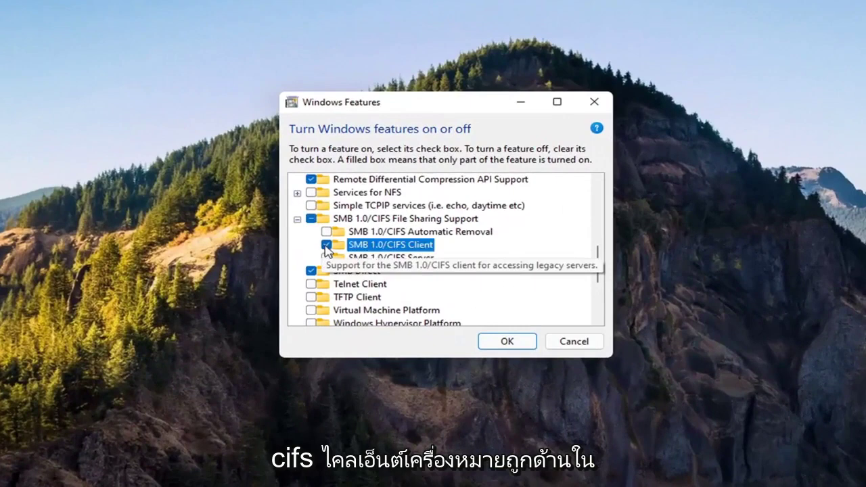
{"action": "left_click", "coordinate": [519, 346]}
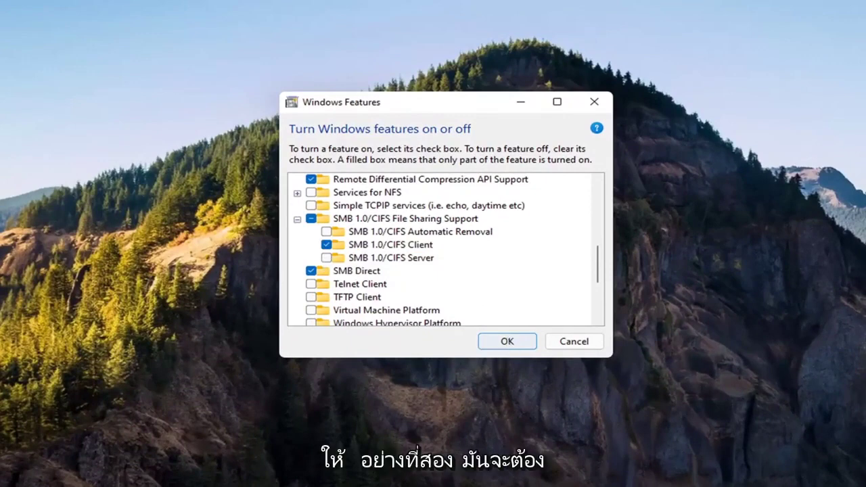
Apply the SMB 1.0/CIFS Client feature change and close Windows Features.
{"action": "left_click", "coordinate": [507, 342]}
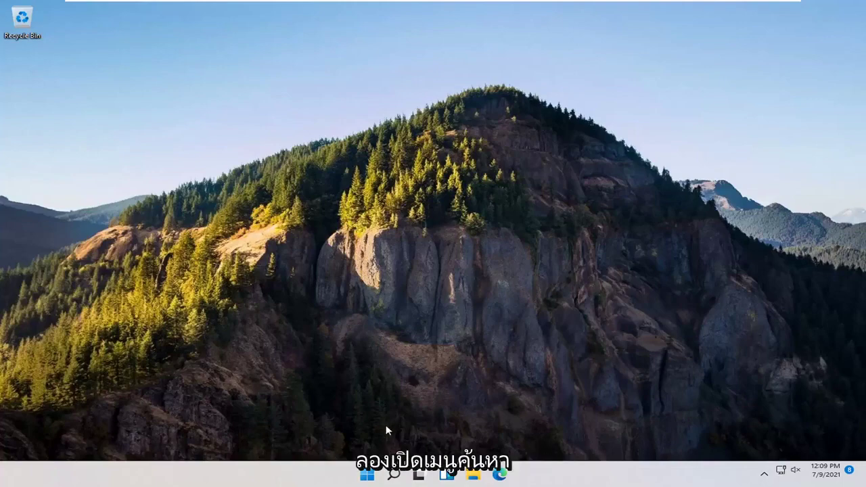
Open Control Panel in Category view and go to Network and Internet > Network and Sharing Center.
{"action": "left_click", "coordinate": [394, 473]}
{"action": "type", "text": "control panel"}
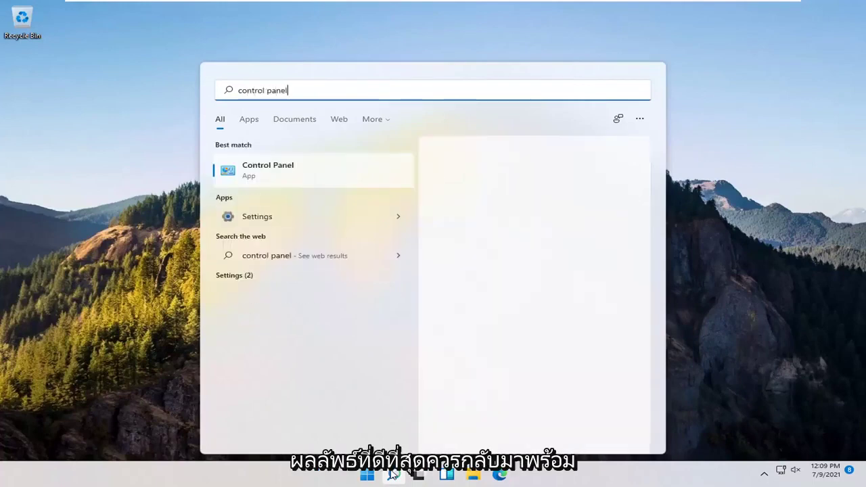
{"action": "left_click", "coordinate": [279, 175]}
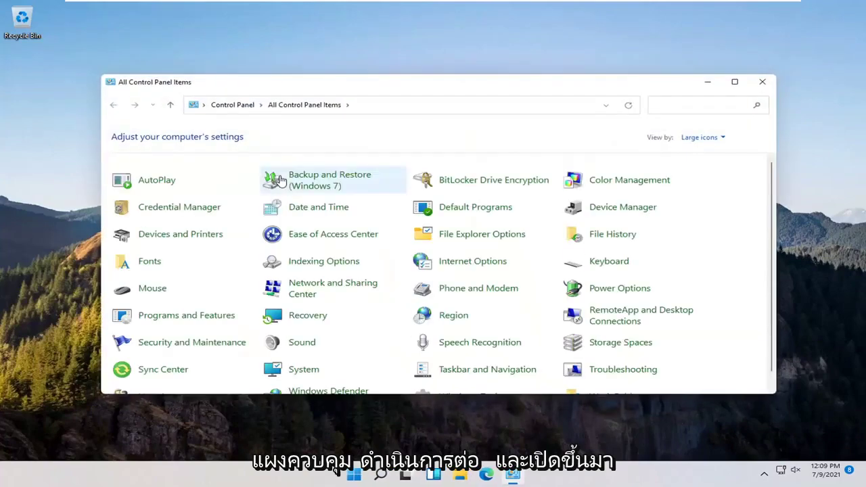
{"action": "left_click", "coordinate": [701, 137]}
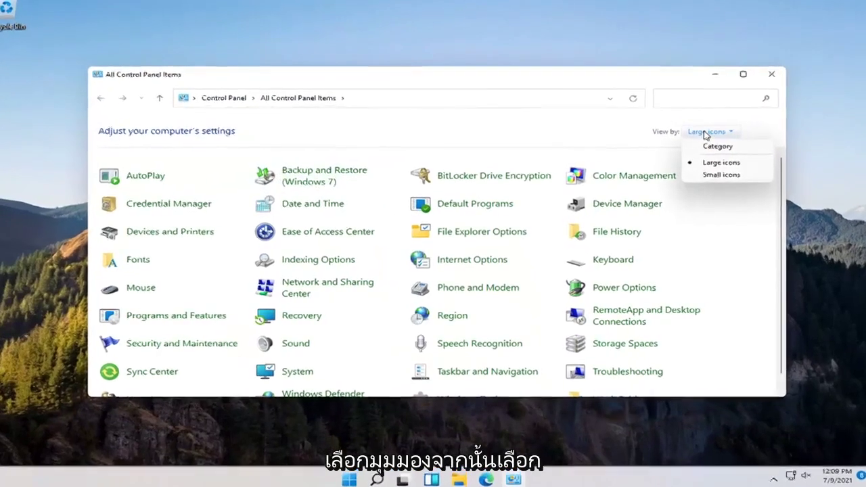
{"action": "left_click", "coordinate": [716, 146]}
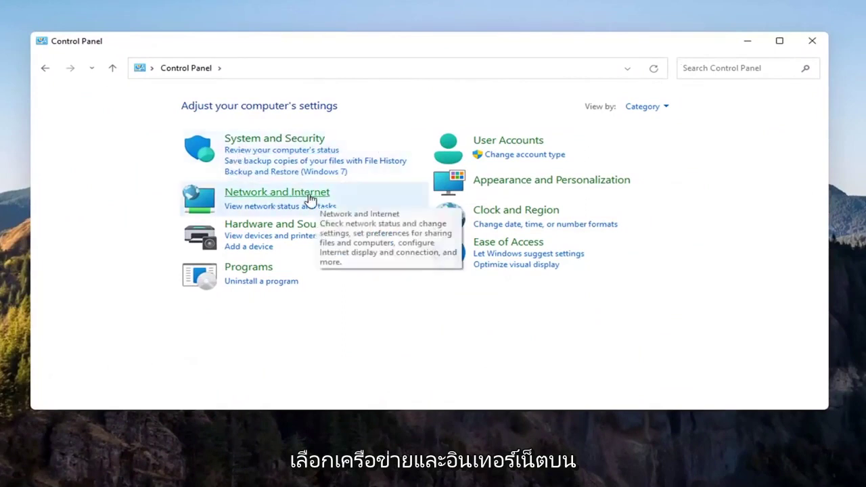
{"action": "left_click", "coordinate": [309, 196]}
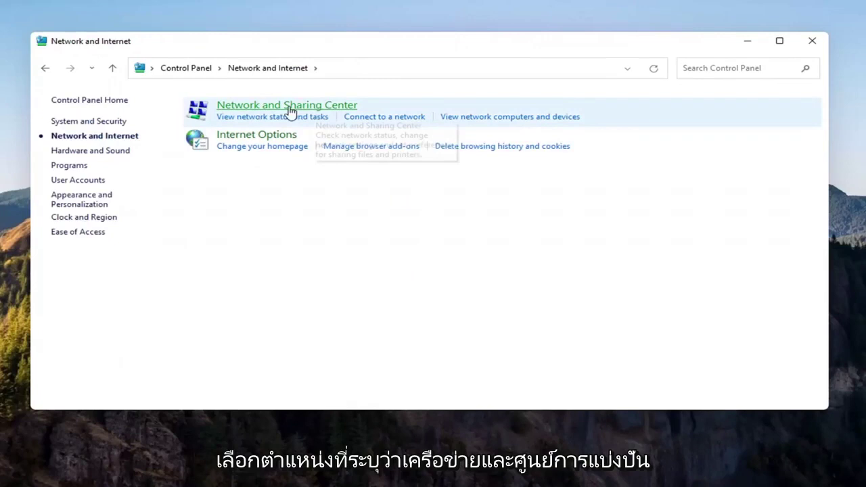
{"action": "left_click", "coordinate": [317, 105]}
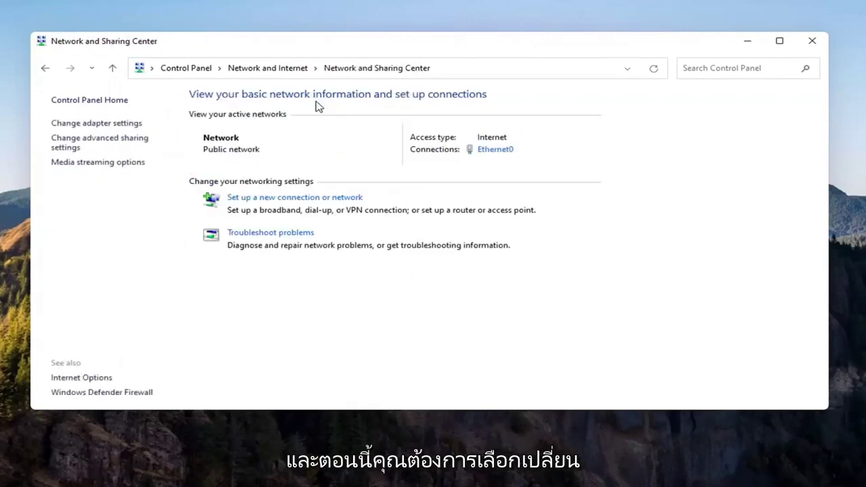
Turn on file and printer sharing for the Private profile in advanced sharing settings and save.
{"action": "left_click", "coordinate": [70, 148]}
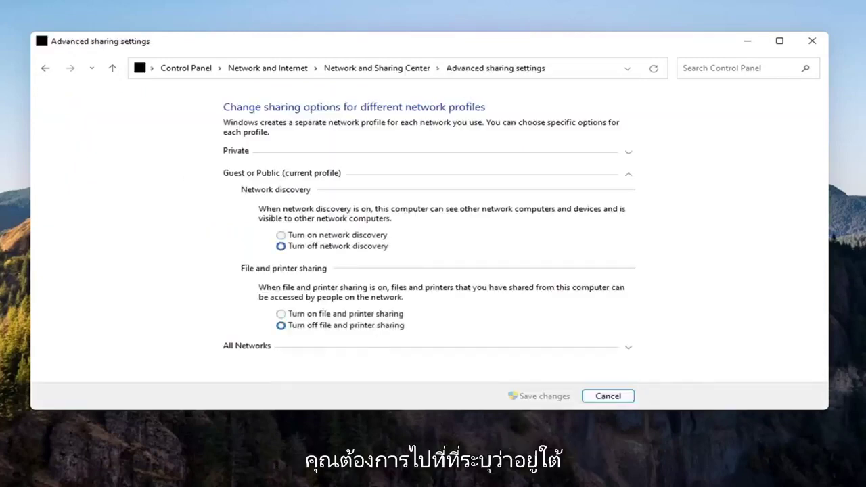
{"action": "left_click", "coordinate": [255, 150]}
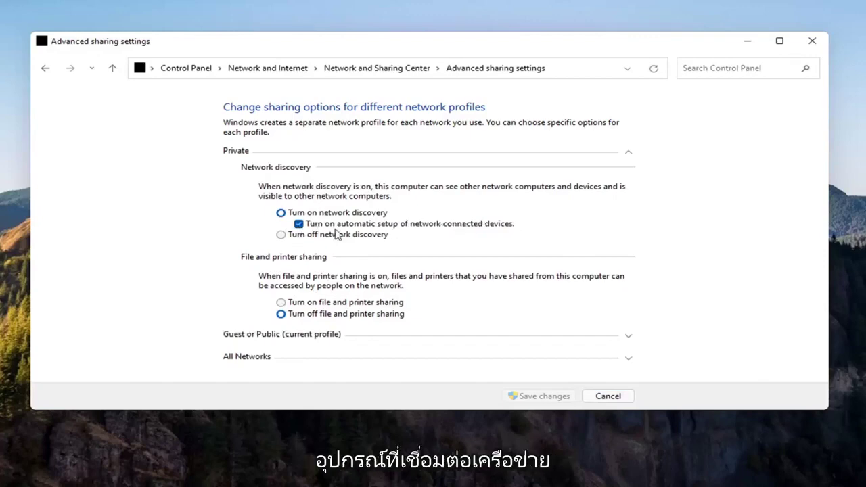
{"action": "left_click", "coordinate": [279, 303]}
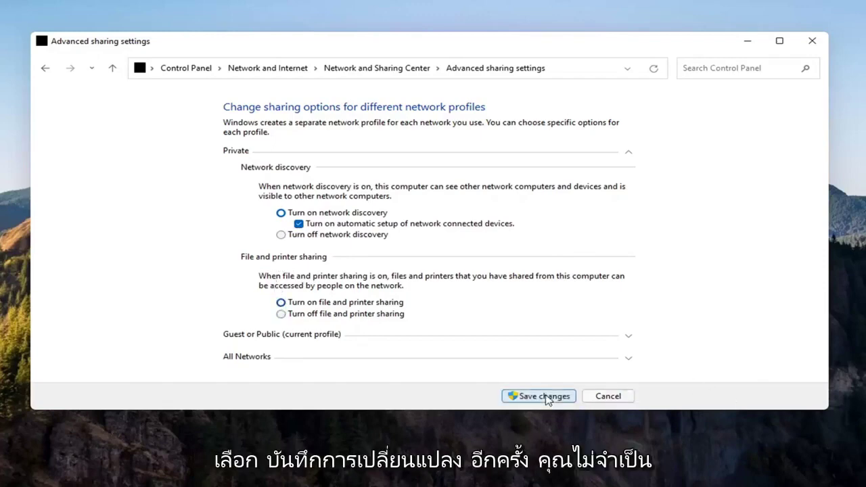
{"action": "left_click", "coordinate": [546, 397]}
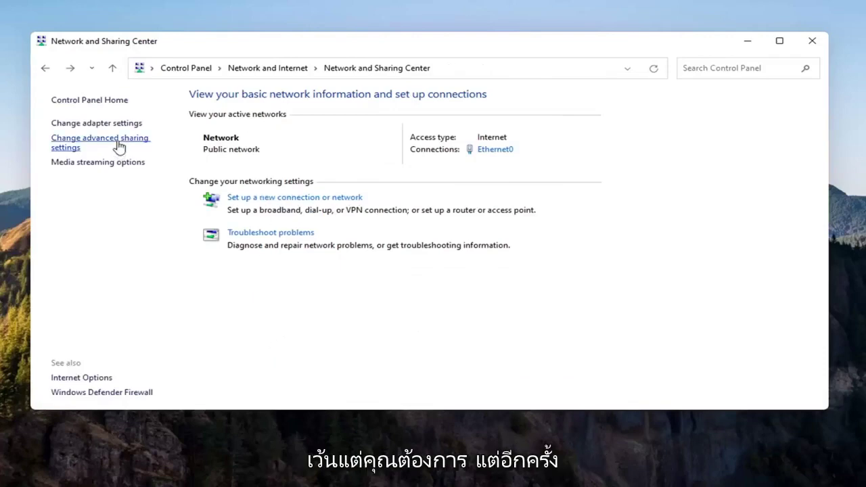
Recheck the Private profile's saved sharing settings, then close Control Panel.
{"action": "left_click", "coordinate": [118, 146]}
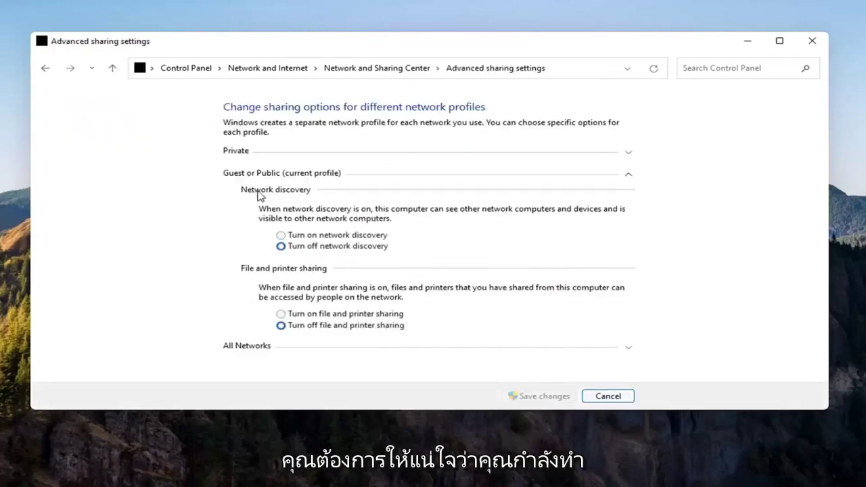
{"action": "left_click", "coordinate": [257, 173]}
{"action": "left_click", "coordinate": [255, 153]}
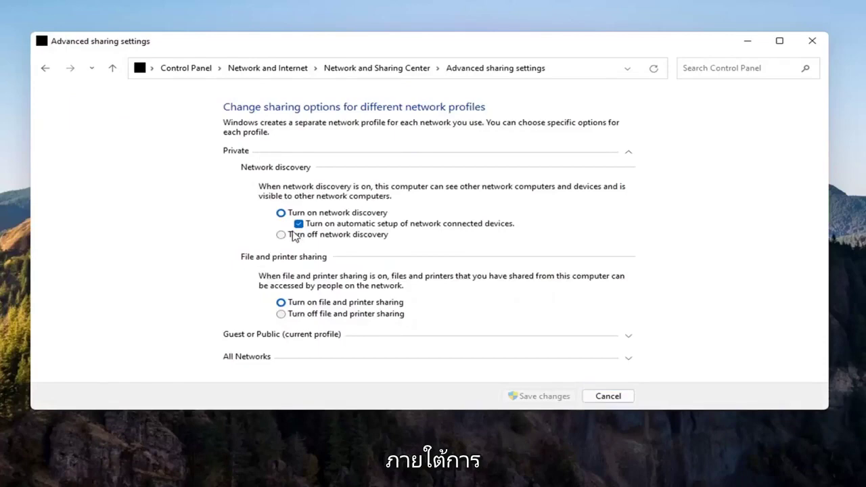
{"action": "left_click", "coordinate": [396, 153]}
{"action": "left_click", "coordinate": [397, 153]}
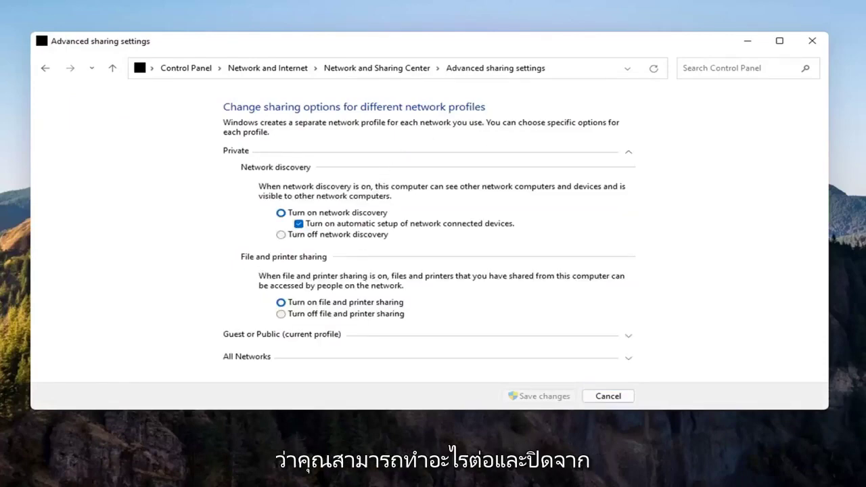
{"action": "left_click", "coordinate": [812, 41]}
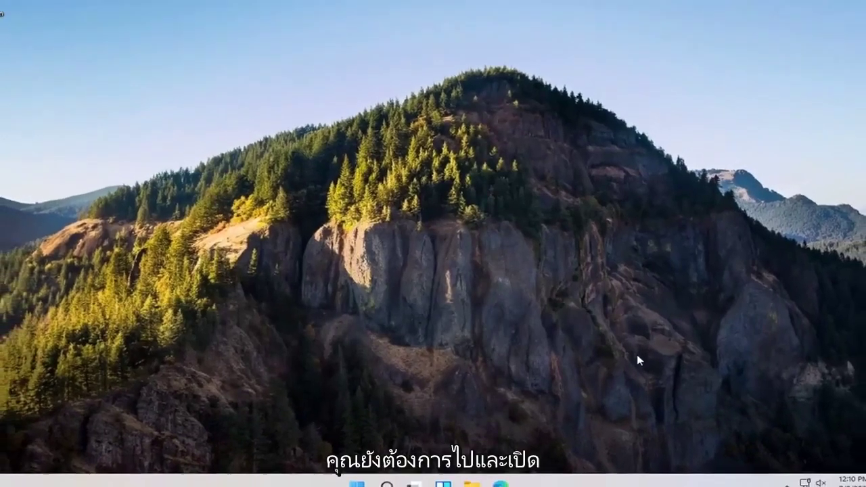
Search for 'services' and open the Services console, scrolling down the list.
{"action": "left_click", "coordinate": [394, 476]}
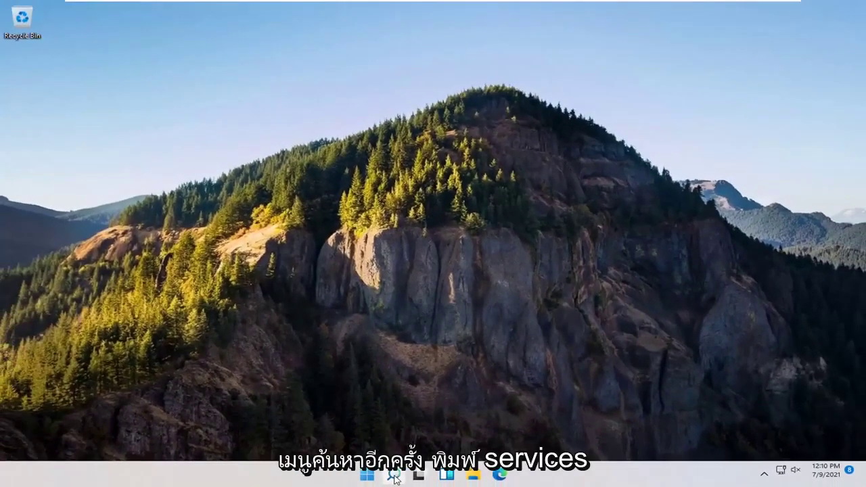
{"action": "type", "text": "services"}
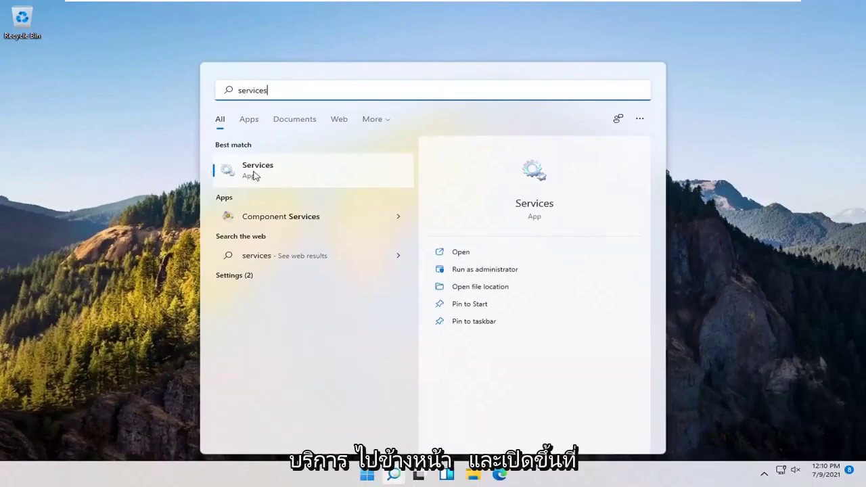
{"action": "left_click", "coordinate": [258, 172]}
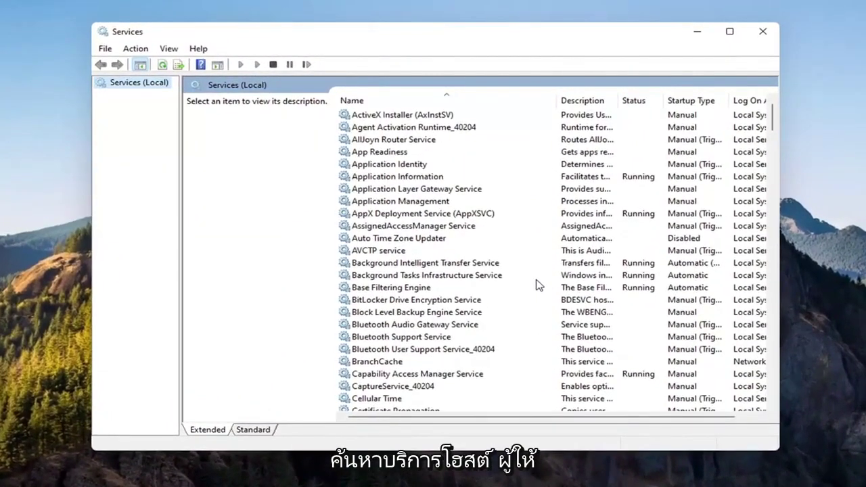
{"action": "scroll", "coordinate": [515, 318], "scroll_direction": "down", "scroll_amount": 20}
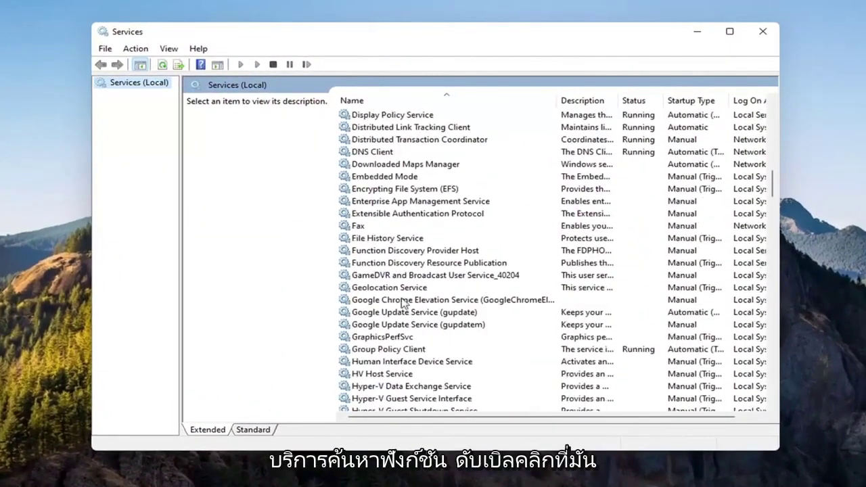
Set Function Discovery Provider Host to Automatic startup and start it.
{"action": "double_click", "coordinate": [422, 250]}
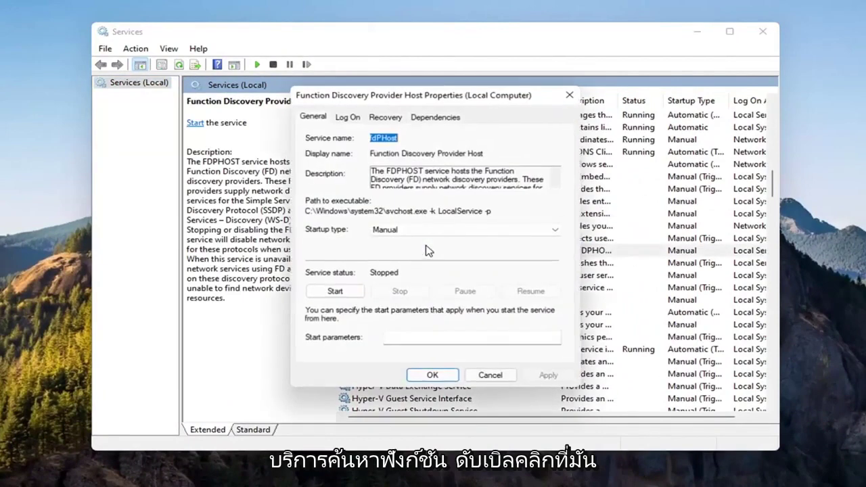
{"action": "left_click", "coordinate": [426, 230]}
{"action": "left_click", "coordinate": [396, 251]}
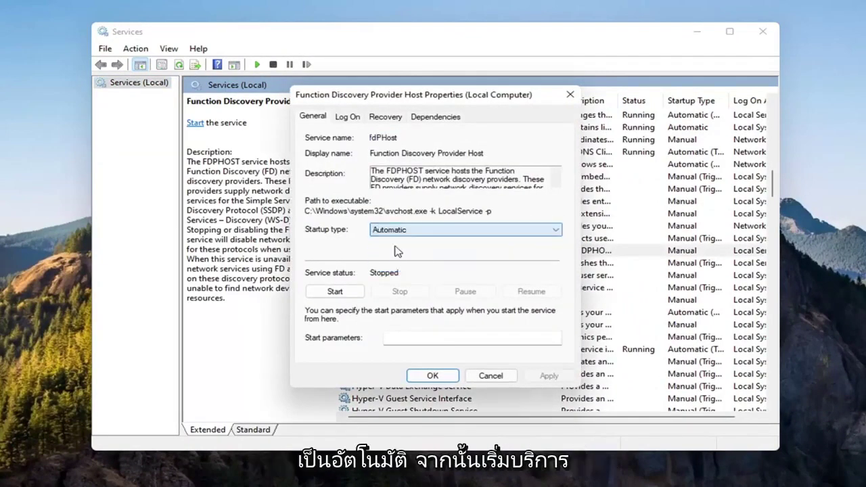
{"action": "left_click", "coordinate": [343, 291]}
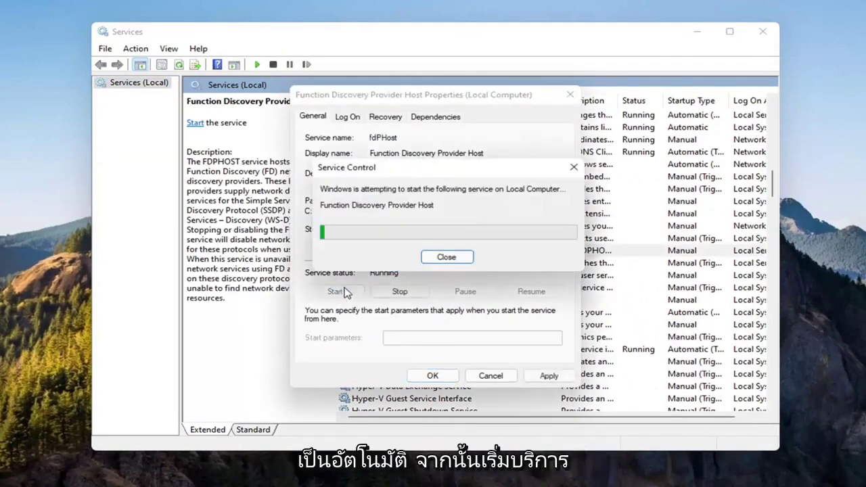
{"action": "left_click", "coordinate": [538, 377]}
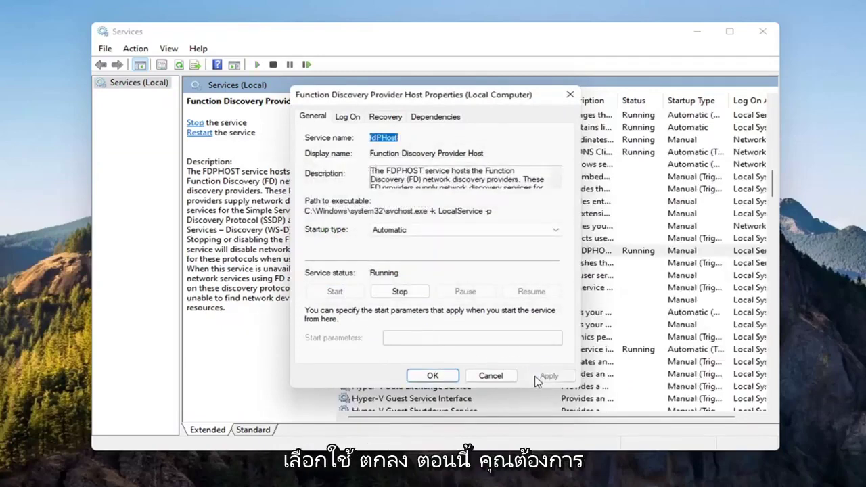
{"action": "left_click", "coordinate": [433, 376]}
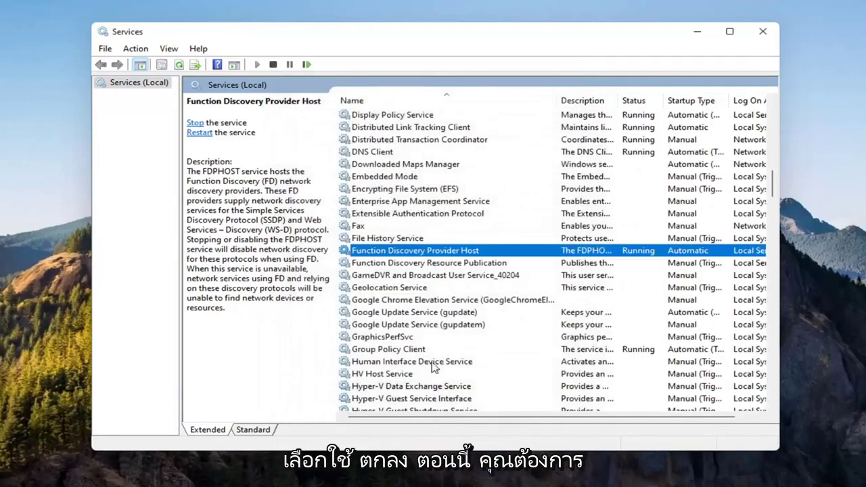
Set Function Discovery Resource Publication to Automatic startup and start it.
{"action": "left_click", "coordinate": [404, 264]}
{"action": "double_click", "coordinate": [405, 265]}
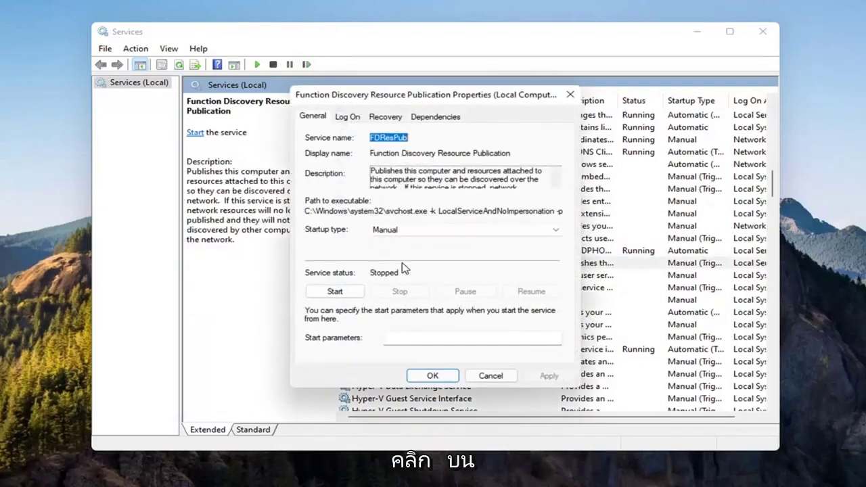
{"action": "left_click", "coordinate": [412, 231]}
{"action": "left_click", "coordinate": [413, 250]}
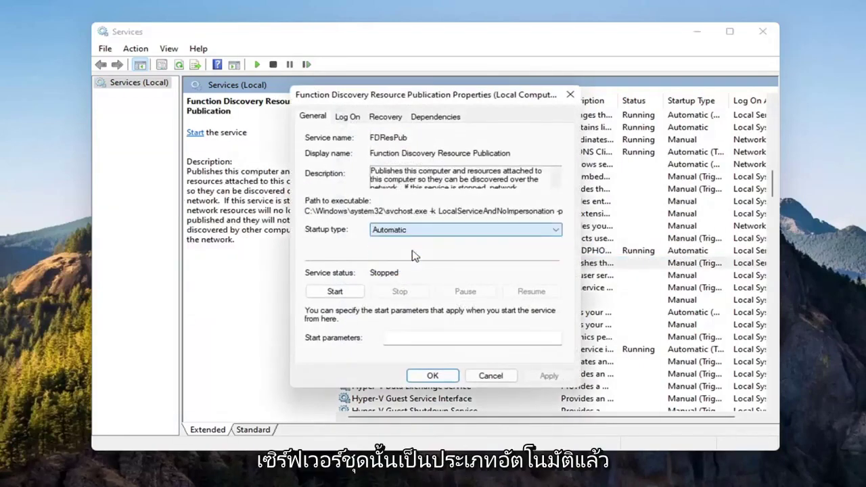
{"action": "left_click", "coordinate": [335, 292]}
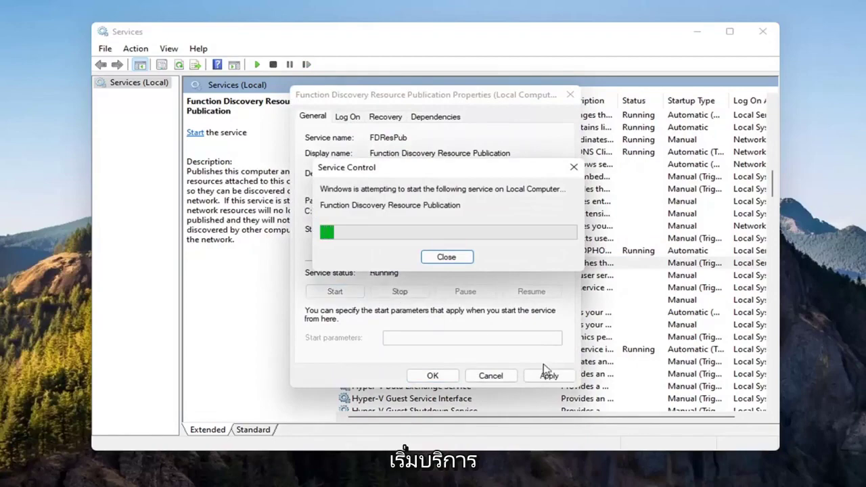
{"action": "left_click", "coordinate": [434, 375]}
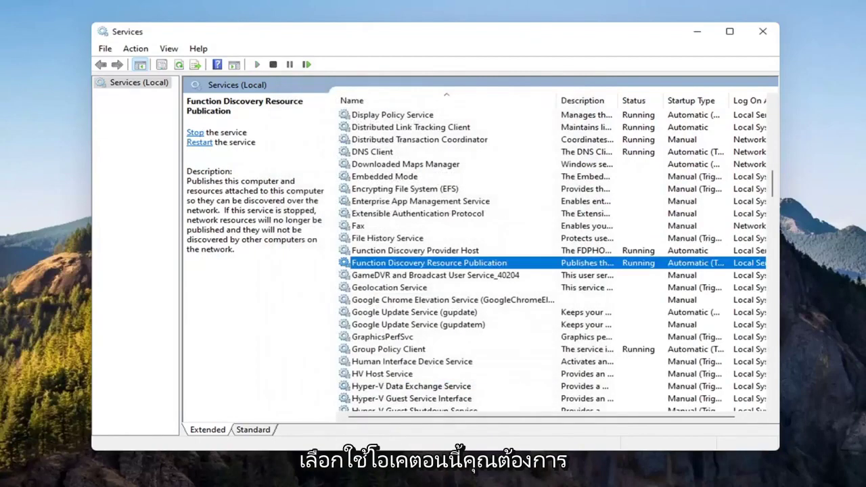
Set SSDP Discovery's startup type to Automatic and apply.
{"action": "scroll", "coordinate": [454, 298], "scroll_direction": "down", "scroll_amount": 6}
{"action": "scroll", "coordinate": [457, 303], "scroll_direction": "down", "scroll_amount": 8}
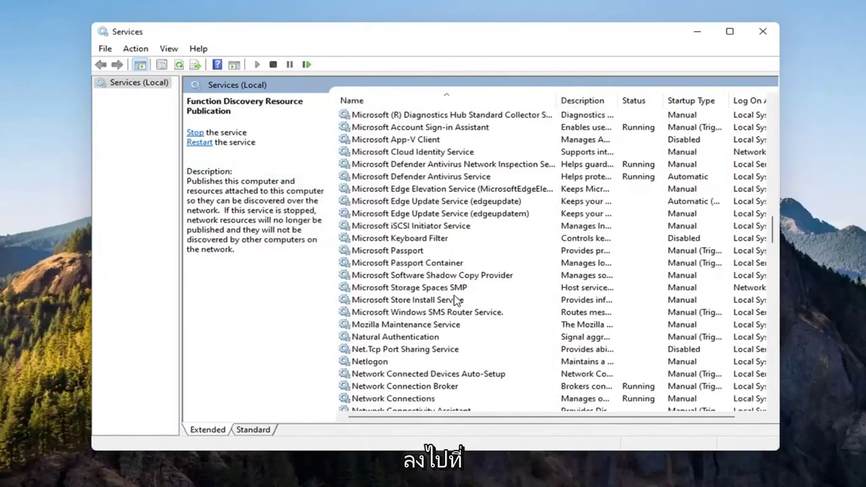
{"action": "scroll", "coordinate": [457, 299], "scroll_direction": "down", "scroll_amount": 13}
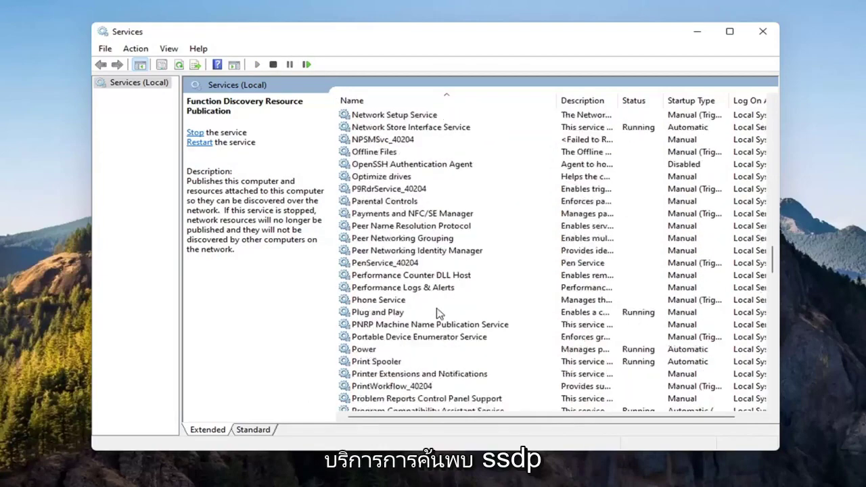
{"action": "scroll", "coordinate": [497, 299], "scroll_direction": "down", "scroll_amount": 8}
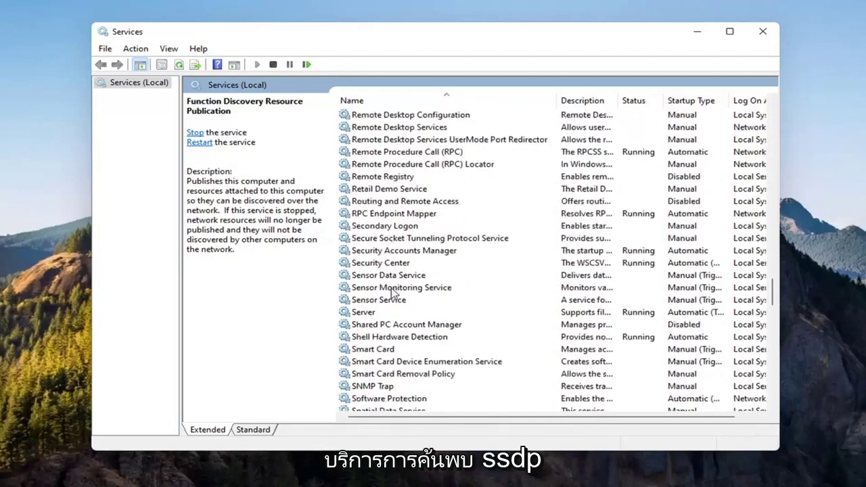
{"action": "left_click", "coordinate": [380, 363]}
{"action": "scroll", "coordinate": [380, 365], "scroll_direction": "down", "scroll_amount": 2}
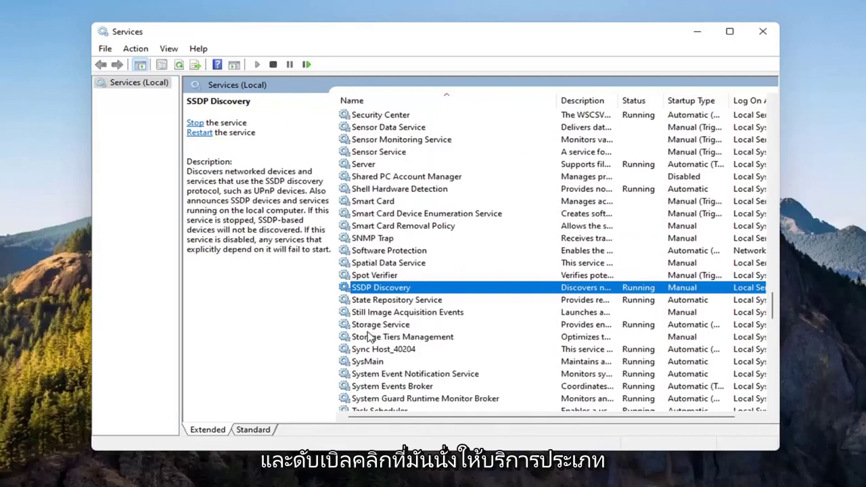
{"action": "double_click", "coordinate": [375, 291]}
{"action": "left_click", "coordinate": [383, 230]}
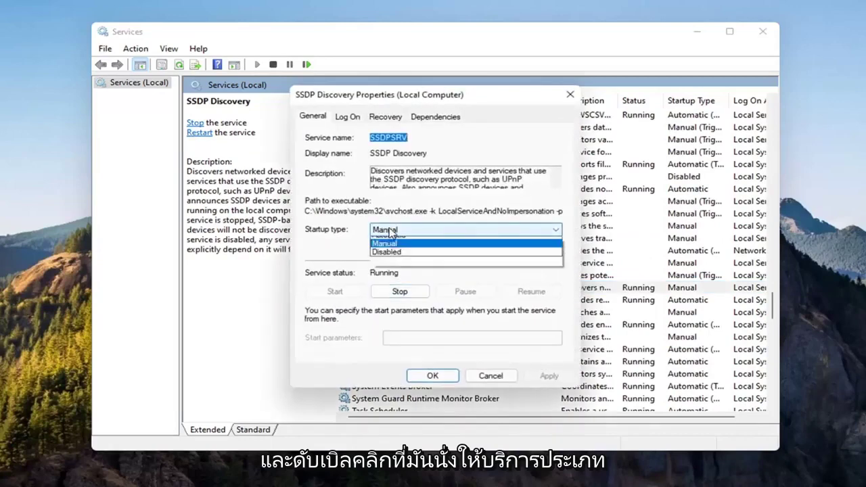
{"action": "left_click", "coordinate": [389, 251]}
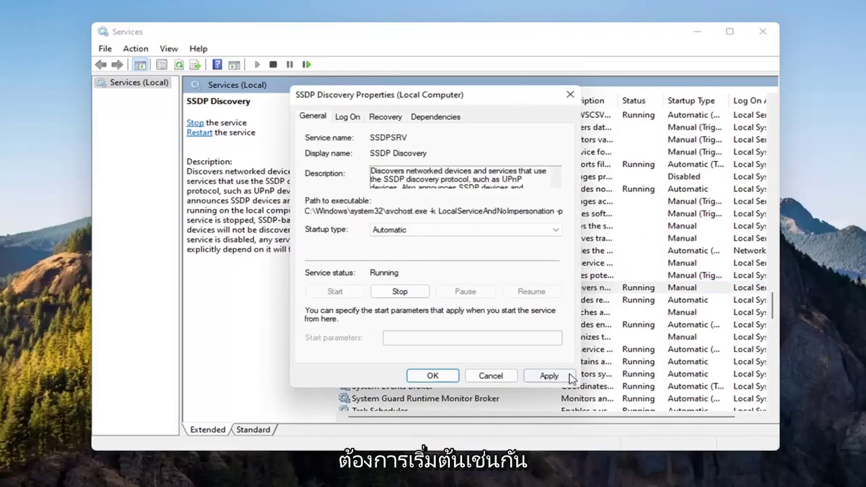
{"action": "left_click", "coordinate": [549, 375]}
{"action": "left_click", "coordinate": [433, 374]}
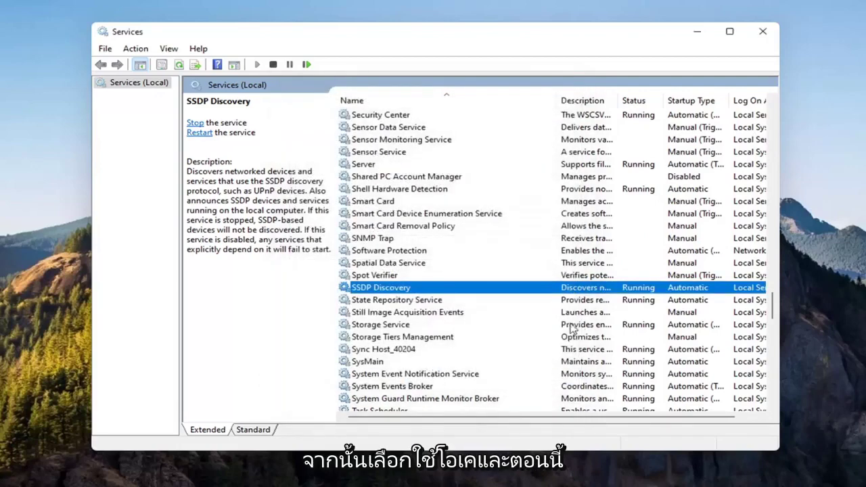
Set UPnP Device Host to Automatic startup, start it, and apply.
{"action": "scroll", "coordinate": [445, 310], "scroll_direction": "down", "scroll_amount": 6}
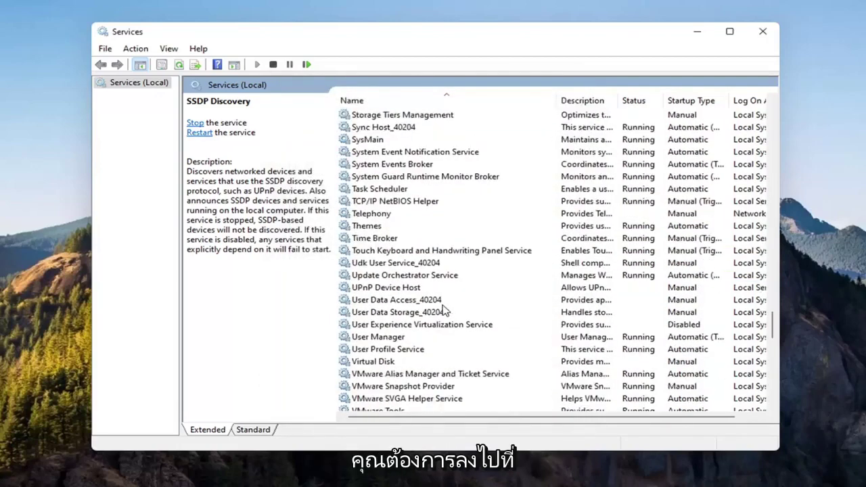
{"action": "left_click", "coordinate": [383, 288]}
{"action": "double_click", "coordinate": [388, 291]}
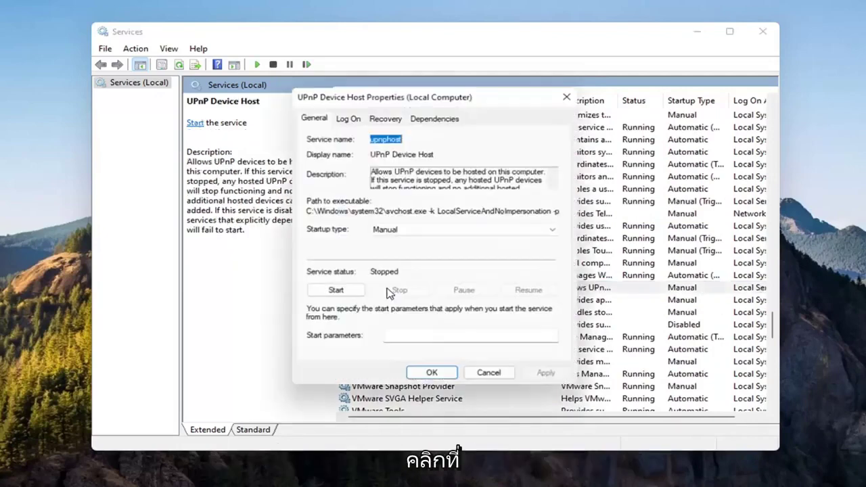
{"action": "left_click", "coordinate": [398, 230]}
{"action": "left_click", "coordinate": [393, 251]}
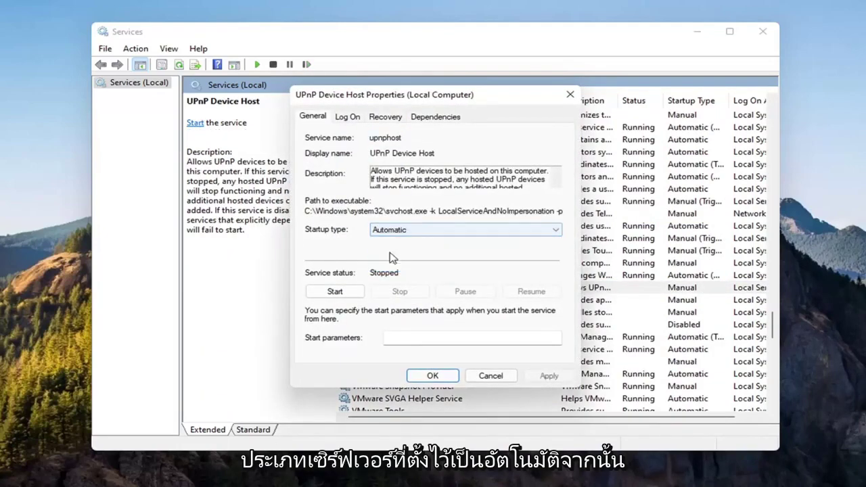
{"action": "left_click", "coordinate": [342, 291]}
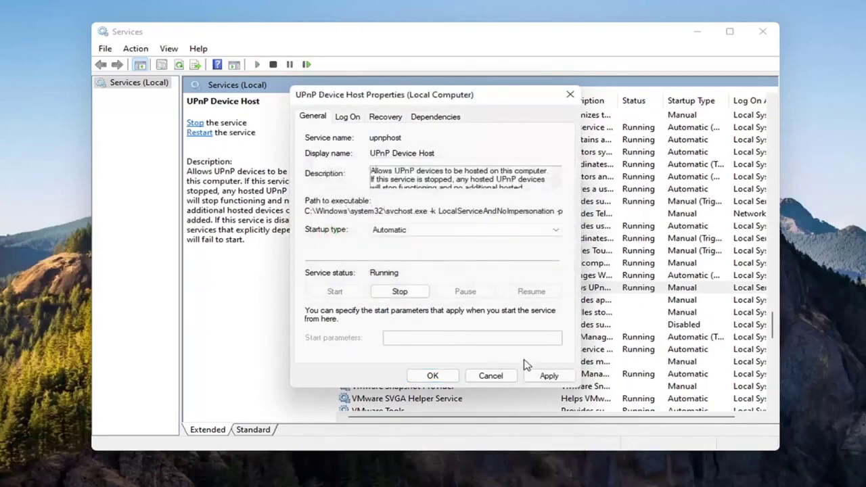
{"action": "left_click", "coordinate": [545, 376]}
{"action": "left_click", "coordinate": [426, 376]}
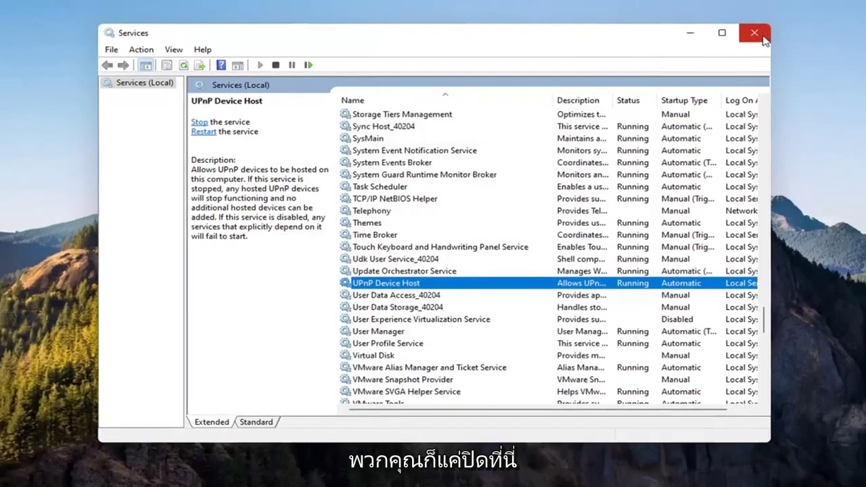
Close Services and restart the PC from the Start button's quick menu.
{"action": "left_click", "coordinate": [762, 31]}
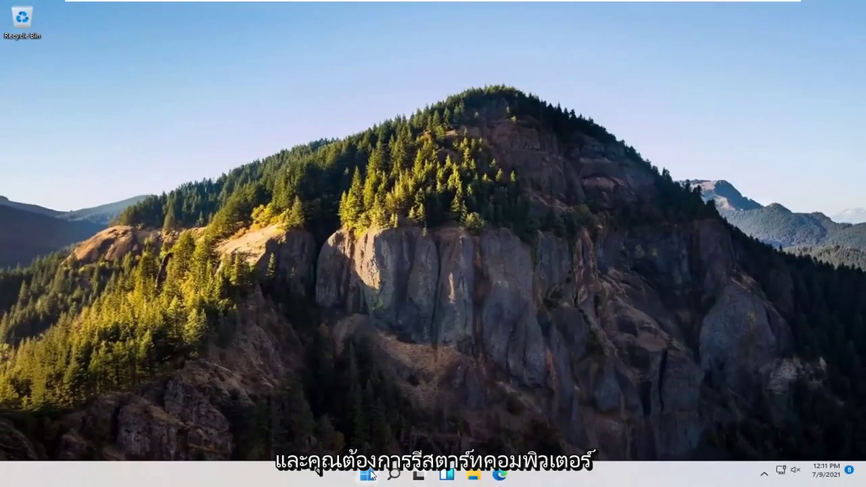
{"action": "right_click", "coordinate": [366, 479]}
{"action": "mouse_move", "coordinate": [379, 431]}
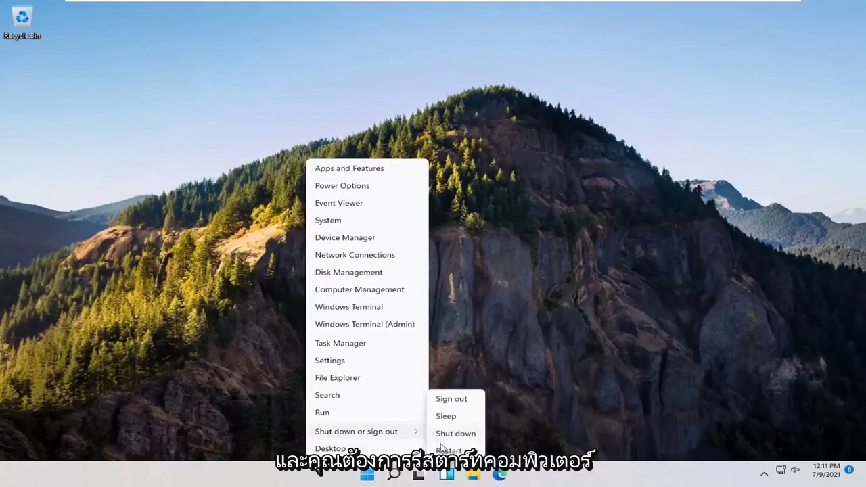